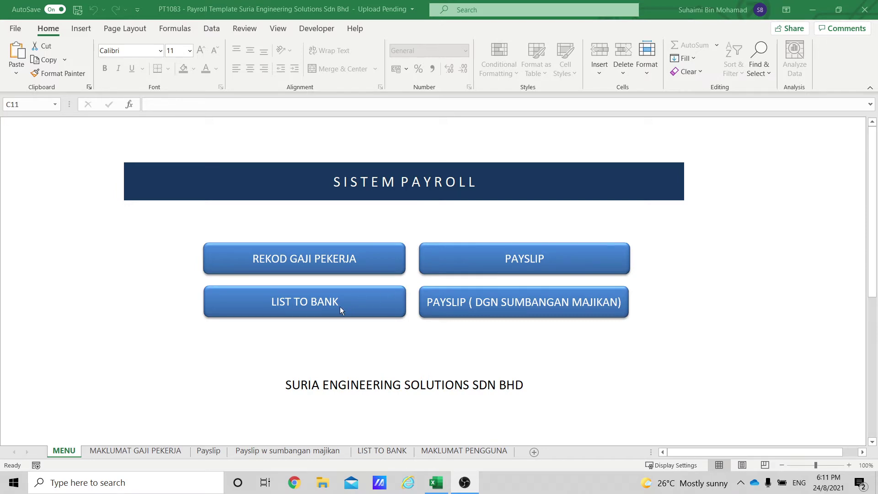
# Open the employee salary record (REKOD GAJI PEKERJA) and look through the staff rows from the first to the last entry.
pyautogui.click(332, 265)
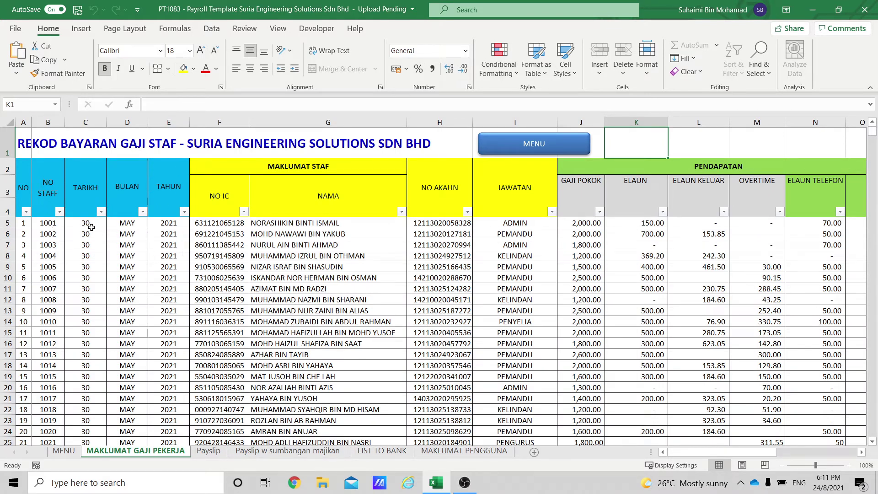
pyautogui.scroll(-4, 241, 260)
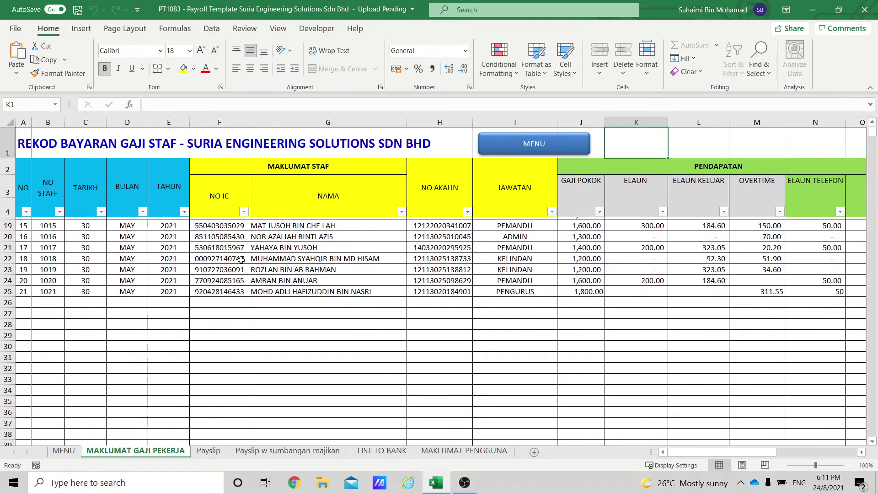
pyautogui.scroll(4, 241, 260)
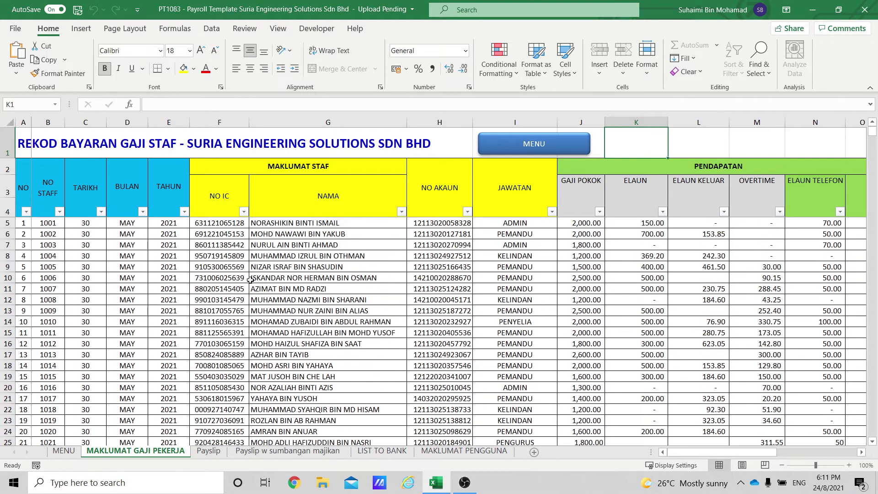
pyautogui.scroll(-7, 251, 280)
pyautogui.scroll(4, 120, 264)
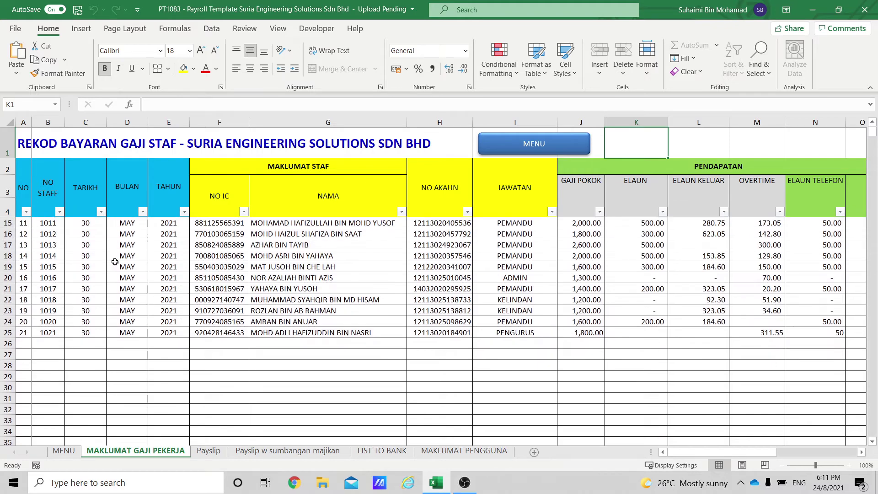
pyautogui.scroll(4, 115, 262)
pyautogui.scroll(-7, 250, 320)
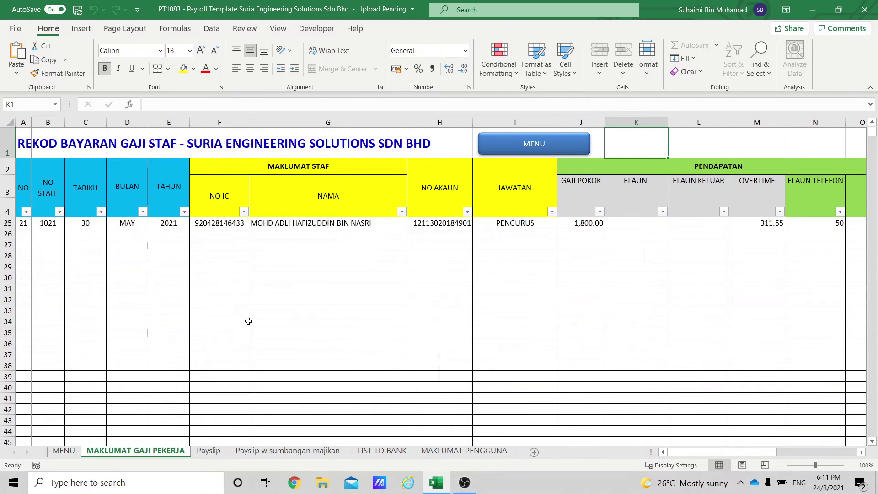
pyautogui.scroll(5, 251, 321)
pyautogui.scroll(2, 251, 320)
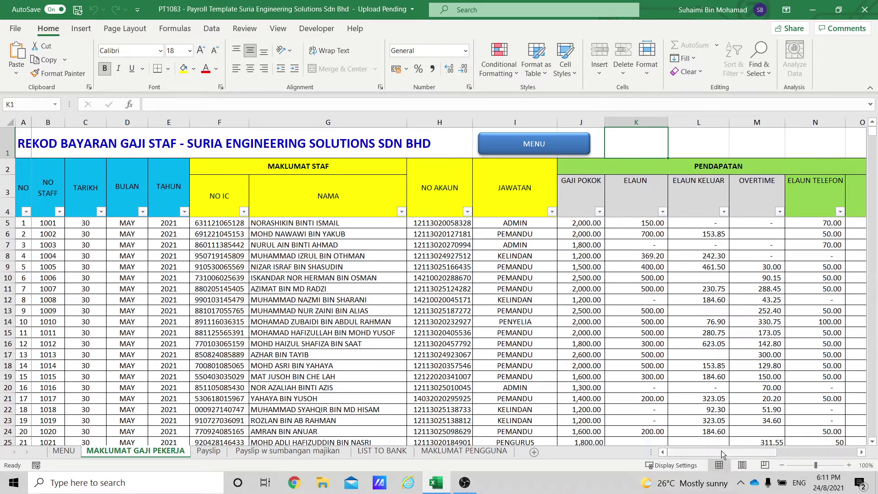
# Examine the salary record's income, deduction, net pay and employer contribution columns, ending back at the first columns.
pyautogui.moveTo(722, 451); pyautogui.dragTo(755, 454)
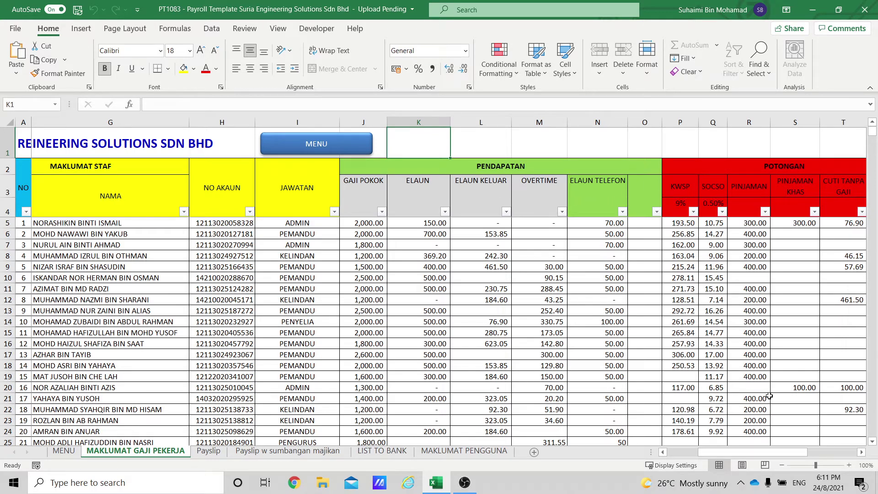
pyautogui.moveTo(767, 452); pyautogui.dragTo(780, 454)
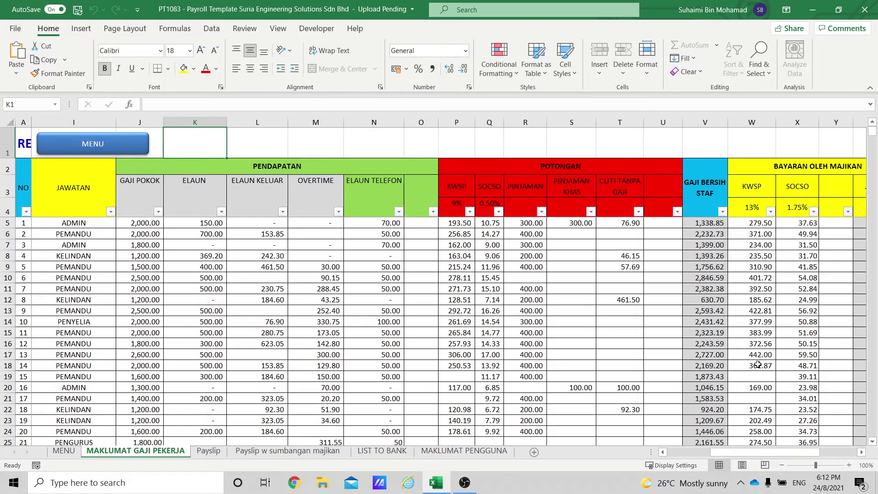
pyautogui.moveTo(718, 452); pyautogui.dragTo(731, 452)
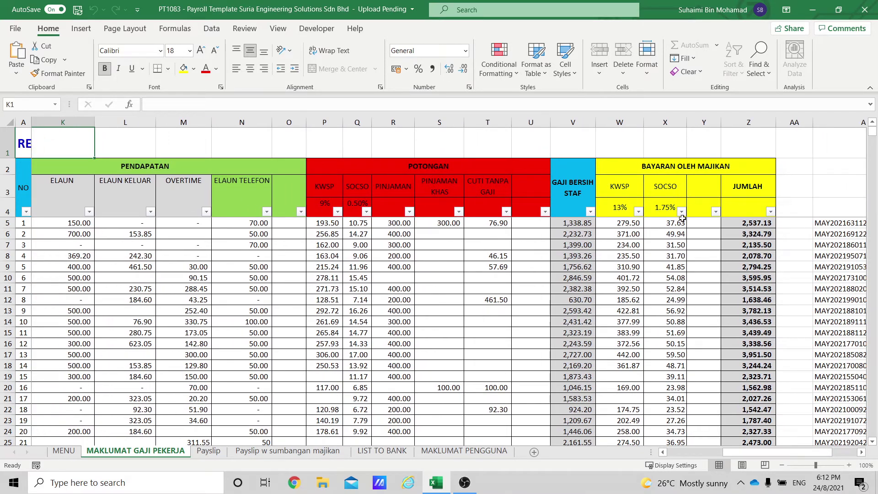
pyautogui.moveTo(810, 454); pyautogui.dragTo(749, 456)
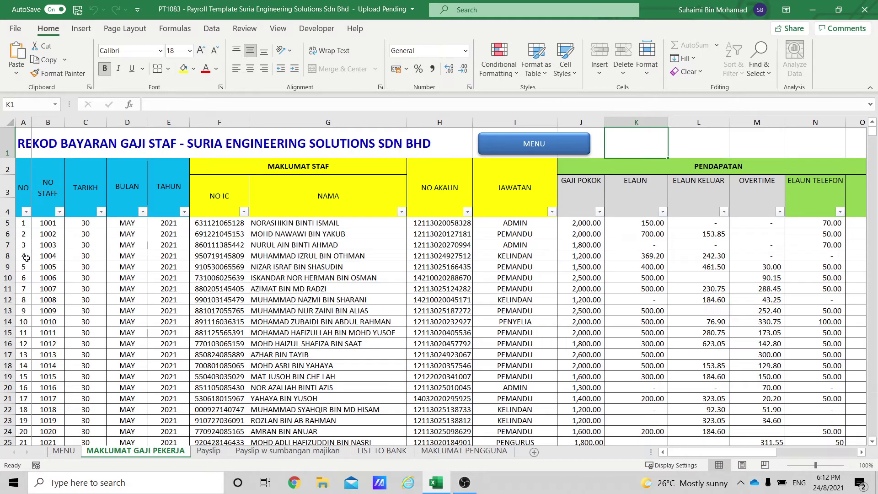
# Open the payslip with employer contributions, set its record number in H1 to 4, and review the slip down to the SUMBANGAN MAJIKAN section.
pyautogui.click(514, 144)
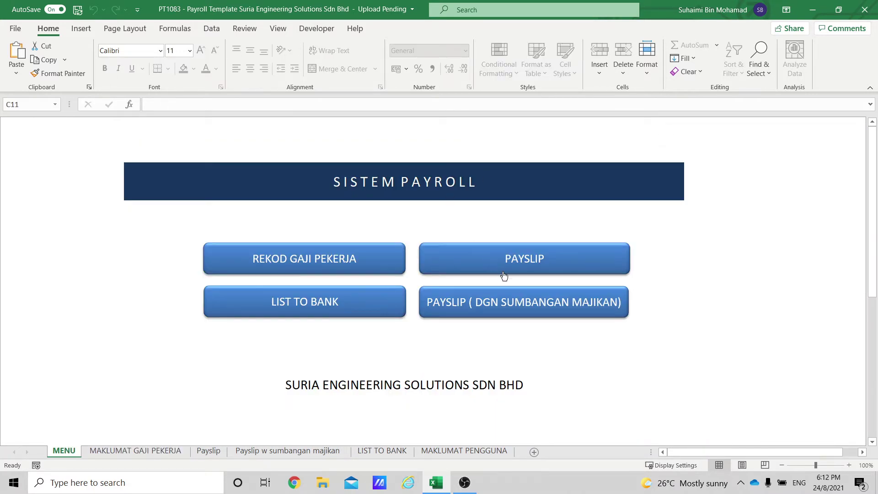
pyautogui.click(506, 310)
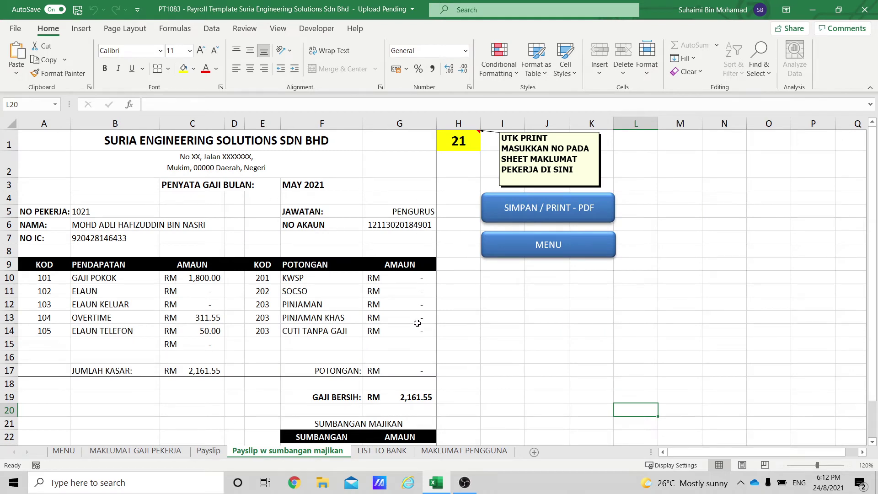
pyautogui.scroll(-3, 417, 323)
pyautogui.scroll(3, 413, 353)
pyautogui.click(461, 140)
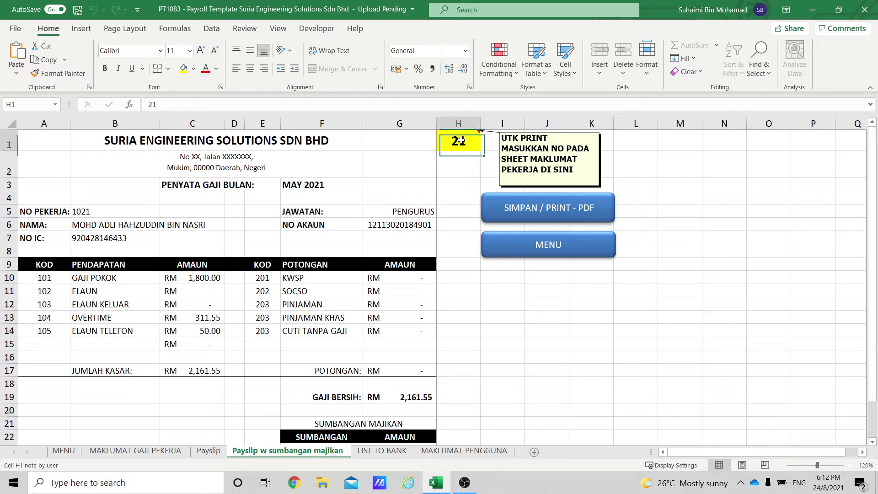
pyautogui.write('4')
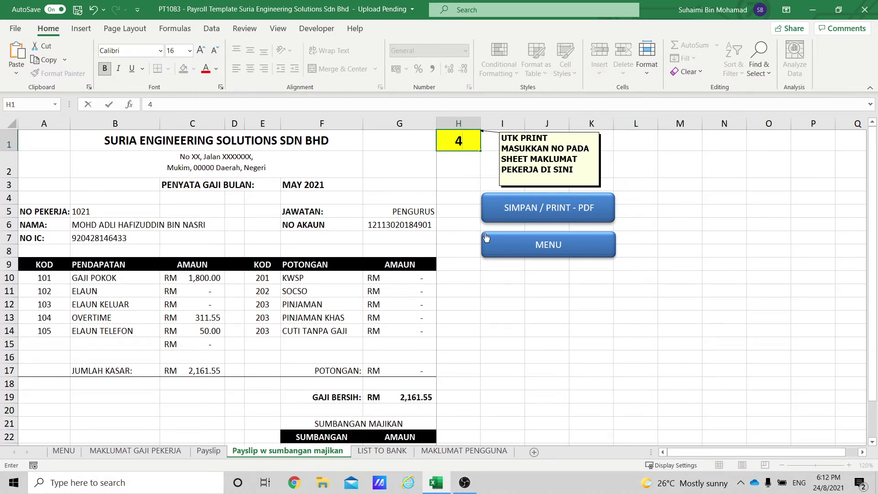
pyautogui.click(474, 288)
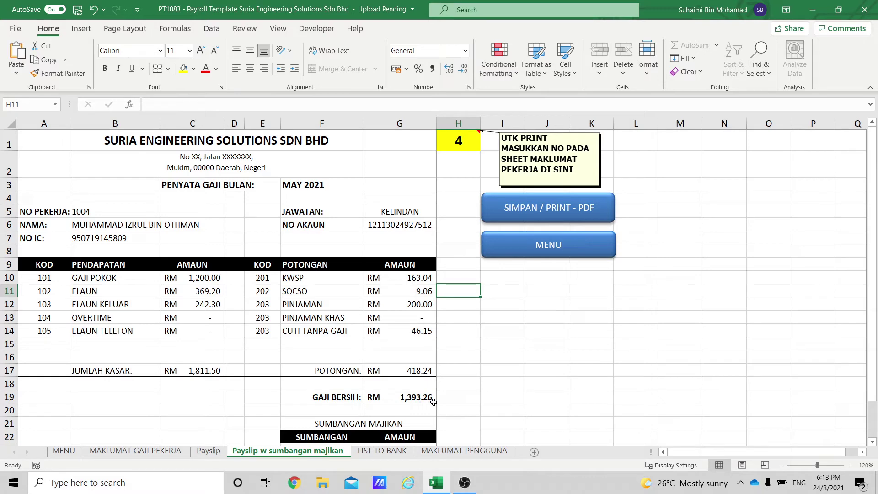
pyautogui.scroll(-3, 433, 406)
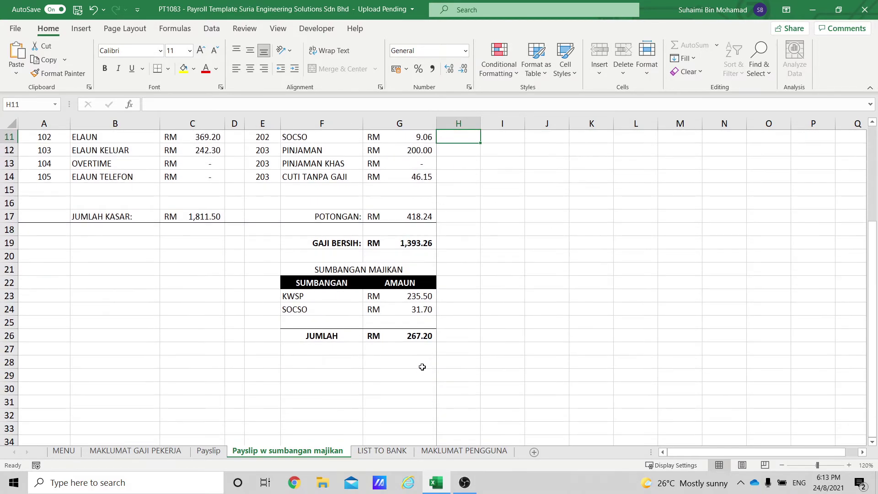
pyautogui.scroll(3, 414, 344)
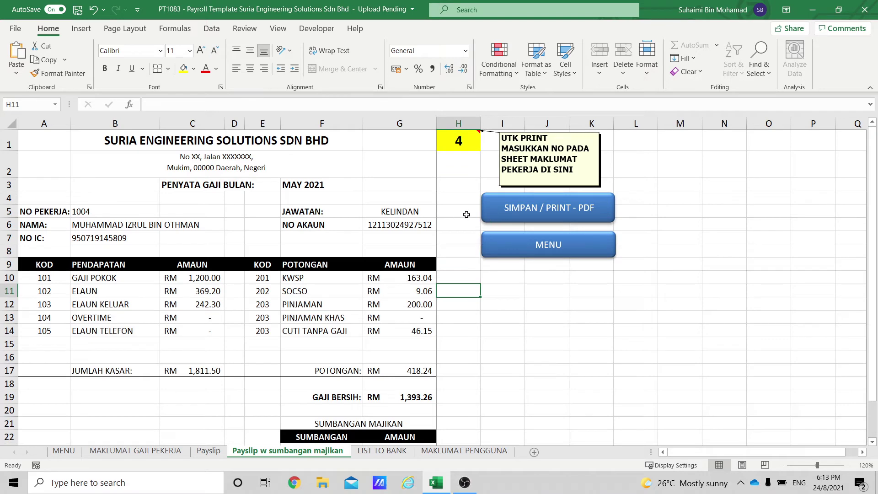
# Return to the employee salary record and check its deduction, net pay and employer contribution columns against the payslip.
pyautogui.click(539, 252)
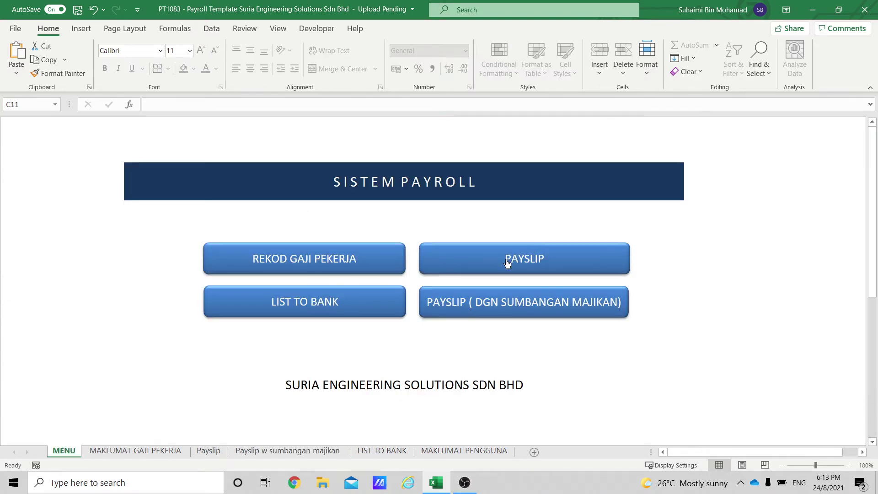
pyautogui.click(364, 269)
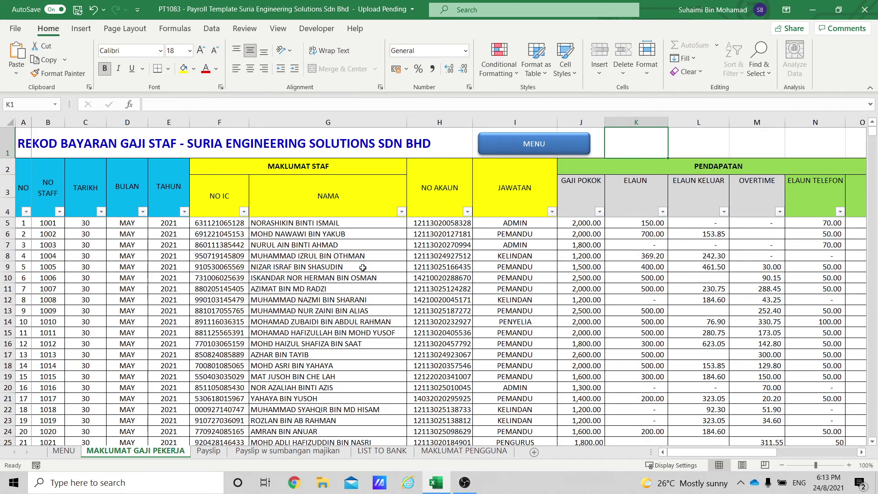
pyautogui.click(863, 453)
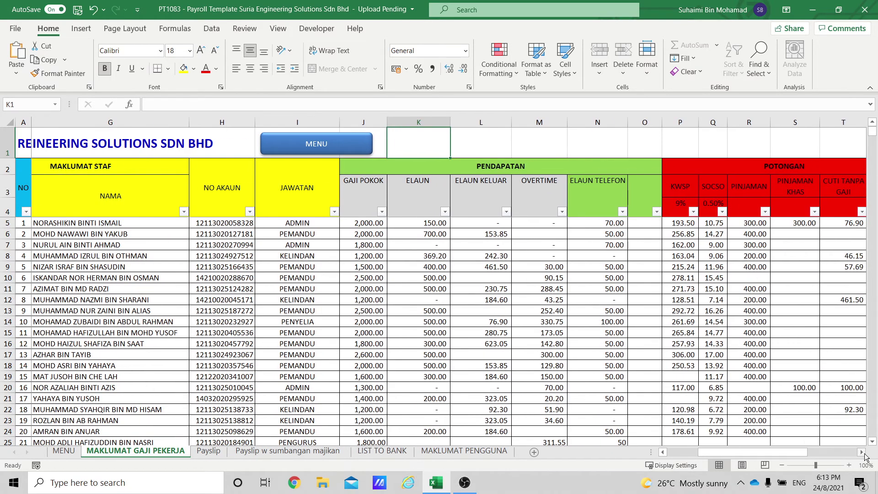
pyautogui.moveTo(865, 456); pyautogui.dragTo(864, 457)
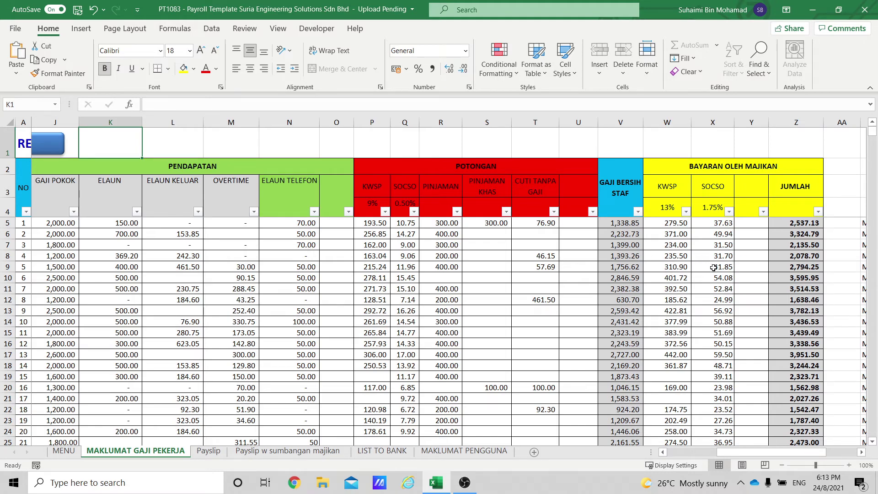
pyautogui.click(862, 452)
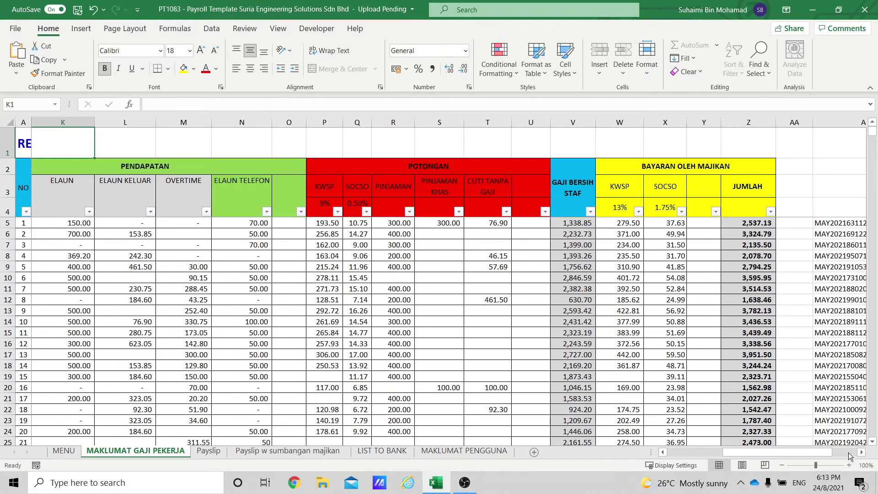
pyautogui.moveTo(824, 452); pyautogui.dragTo(786, 452)
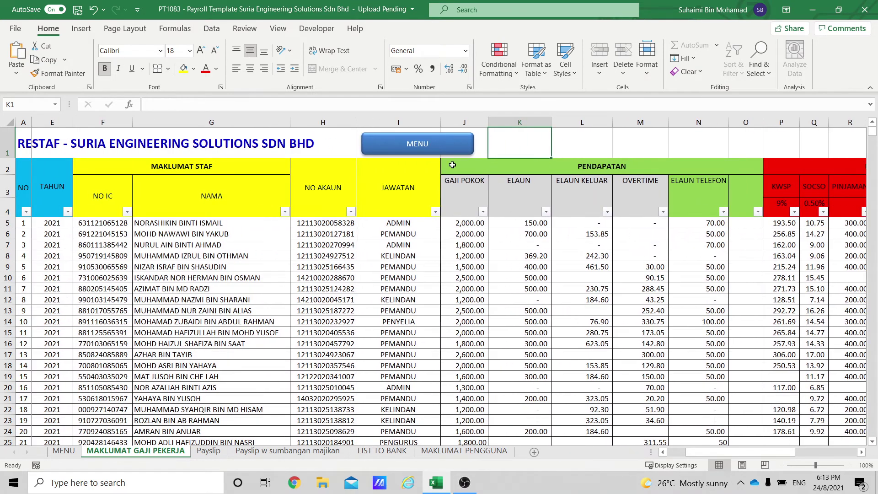
# Open the standard payslip without employer contributions and set its record number in H1 to 4.
pyautogui.click(438, 148)
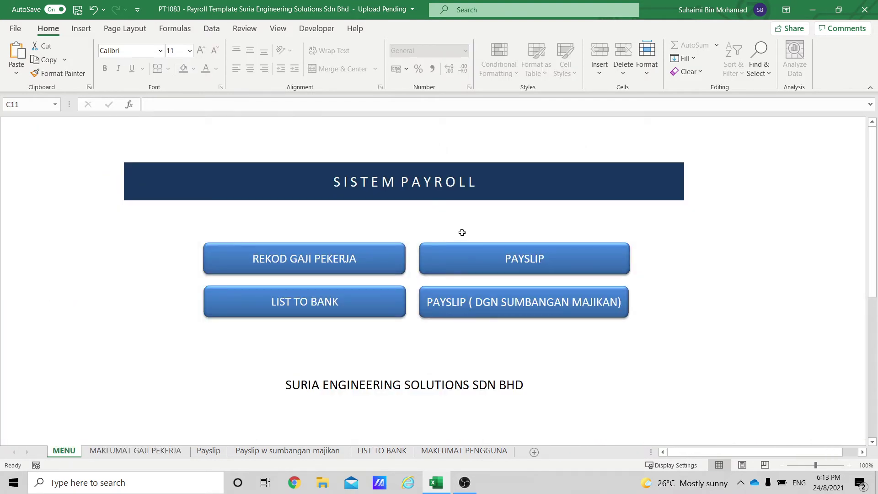
pyautogui.click(512, 263)
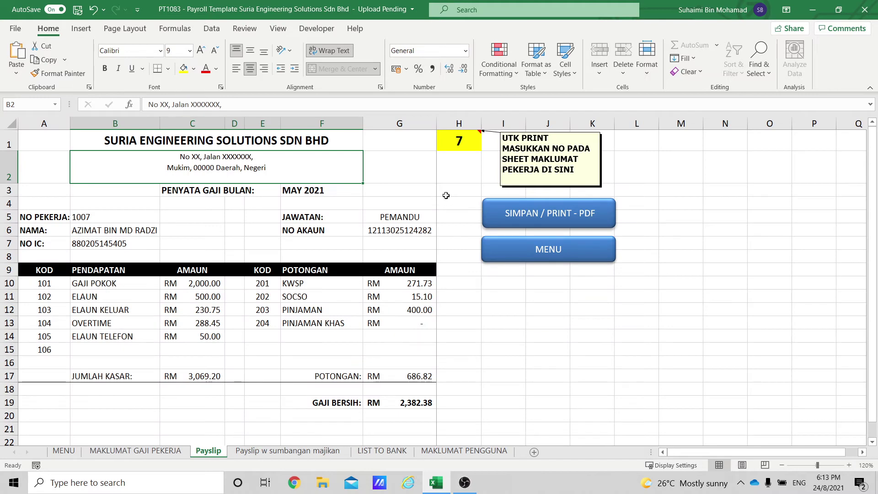
pyautogui.click(468, 144)
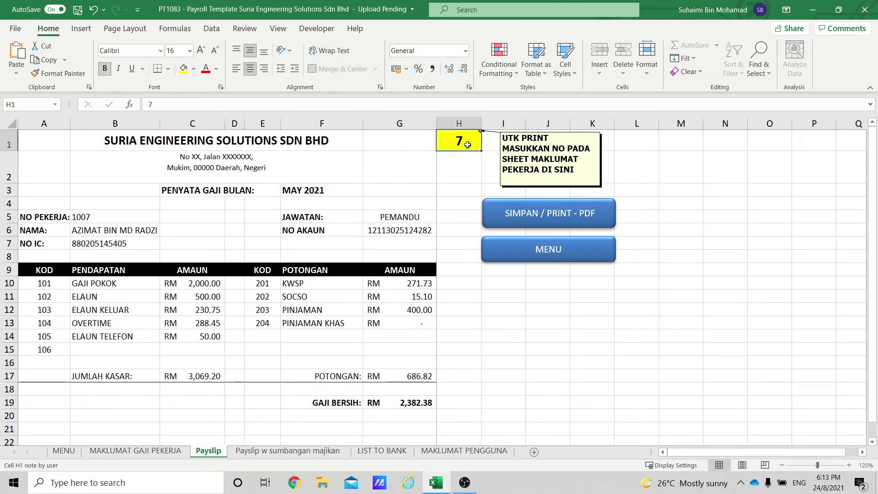
pyautogui.write('4')
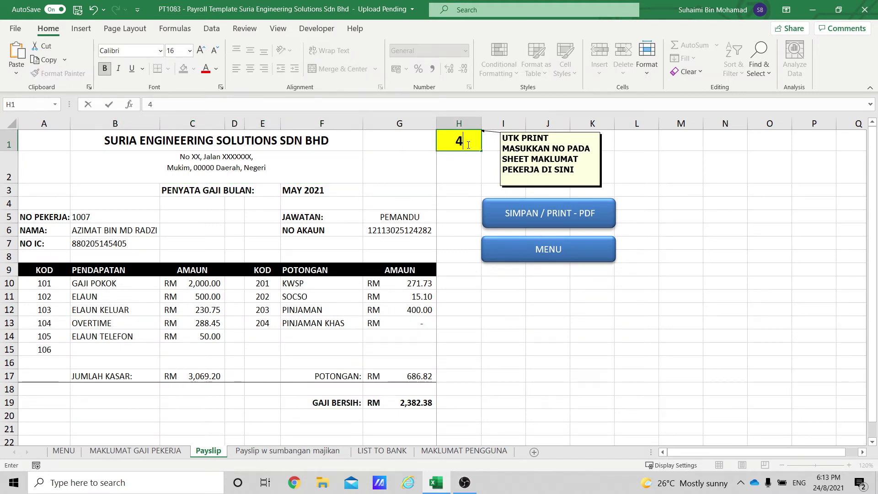
pyautogui.press('Return')
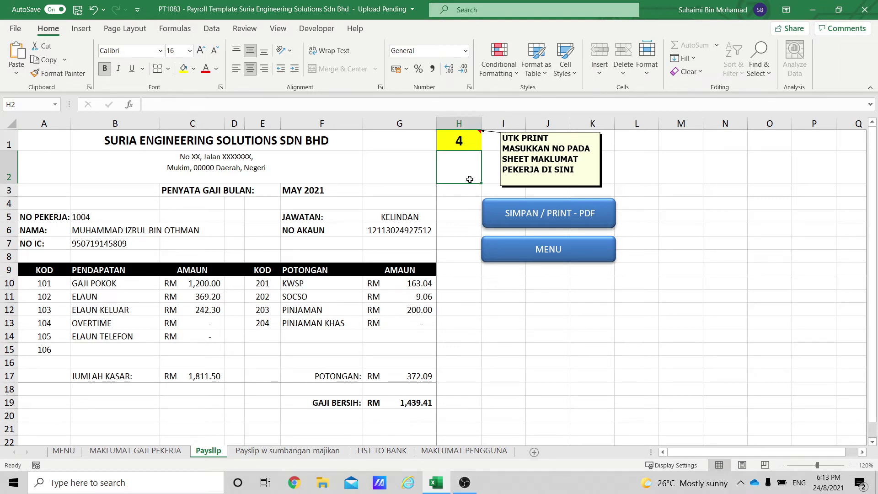
# Open LIST TO BANK and examine the employee list's names, IC numbers, account numbers, amounts and the total beneath them.
pyautogui.click(552, 260)
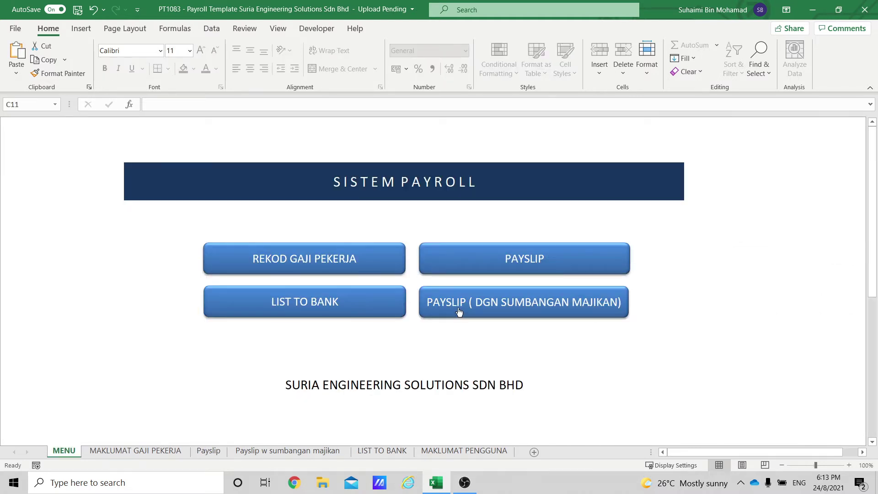
pyautogui.click(303, 310)
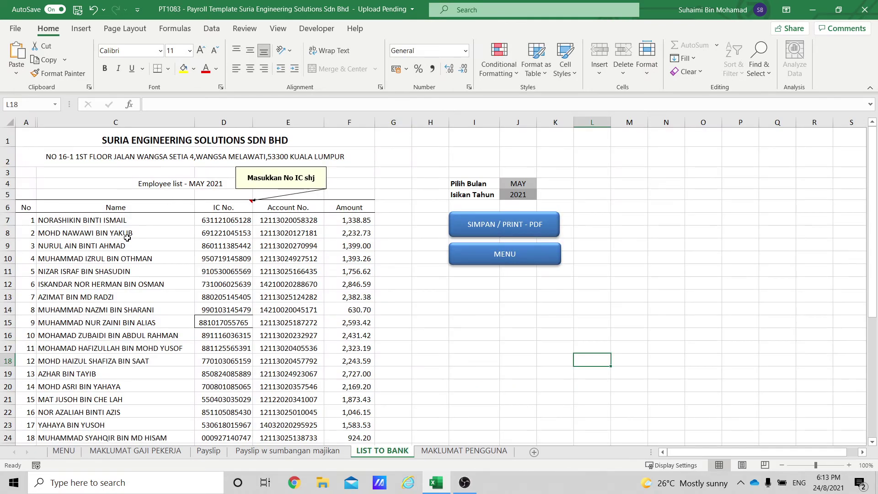
pyautogui.scroll(-7, 137, 283)
pyautogui.scroll(5, 146, 302)
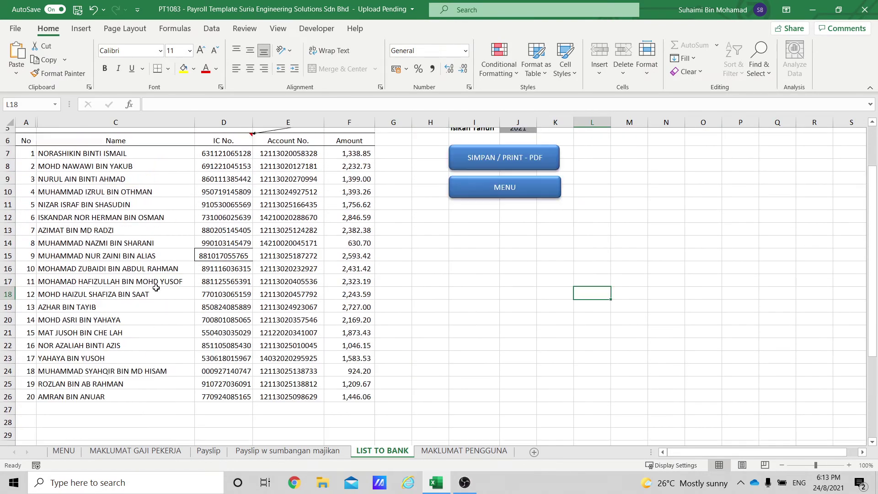
pyautogui.scroll(2, 156, 288)
pyautogui.scroll(-4, 151, 289)
pyautogui.scroll(4, 198, 315)
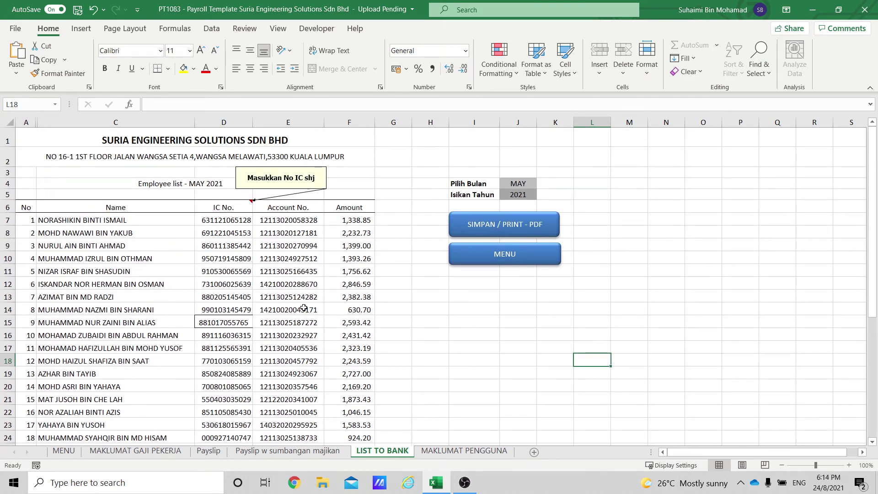
pyautogui.scroll(-3, 268, 303)
pyautogui.scroll(3, 272, 311)
pyautogui.scroll(-4, 222, 343)
pyautogui.scroll(4, 223, 337)
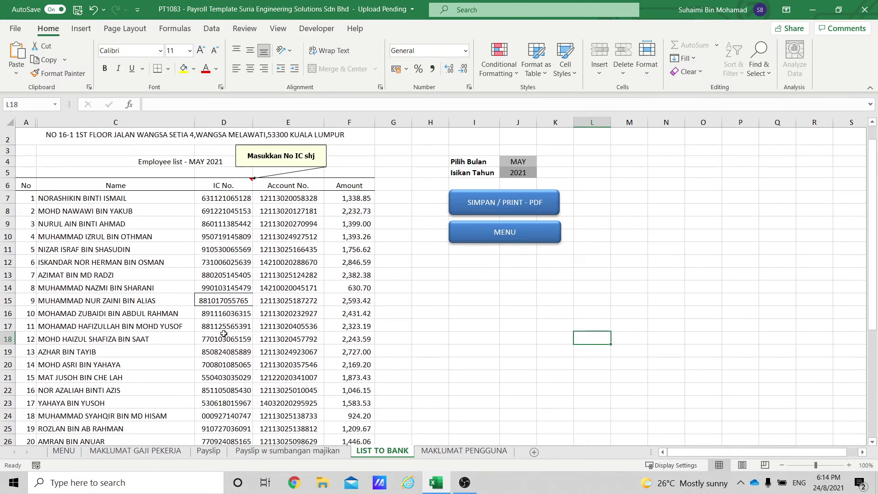
pyautogui.scroll(-1, 226, 265)
pyautogui.scroll(-2, 226, 264)
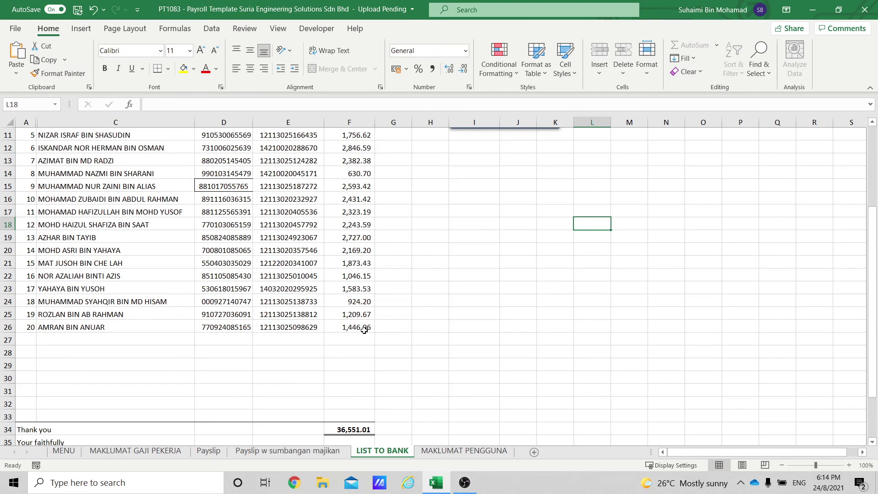
pyautogui.scroll(4, 387, 324)
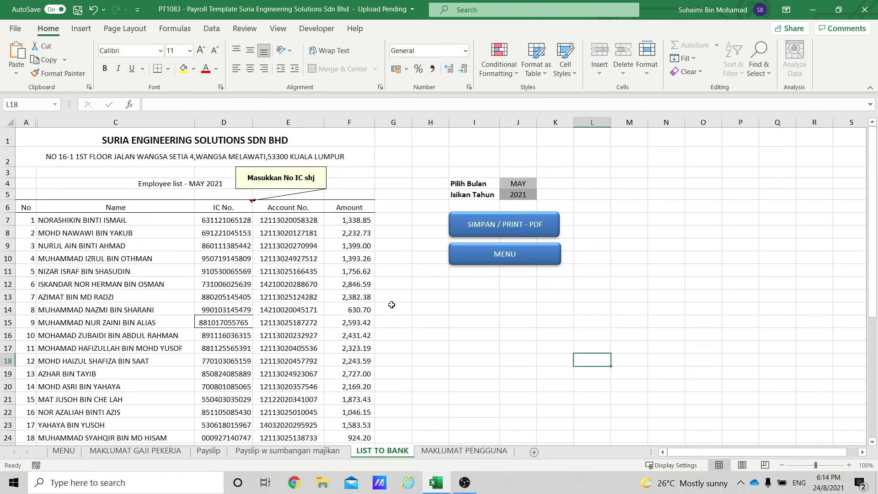
# Overwrite the IC number of list entry 20 in cell D26 of the bank list with a period.
pyautogui.scroll(-7, 377, 296)
pyautogui.scroll(3, 274, 284)
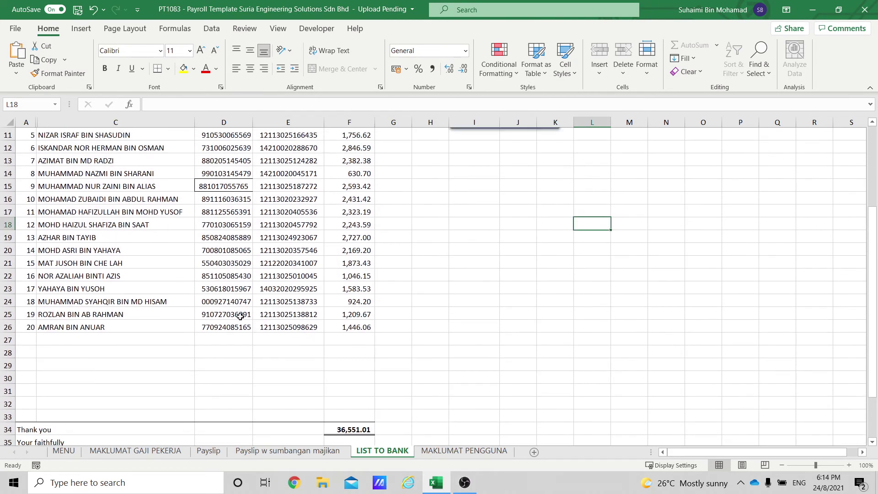
pyautogui.click(238, 327)
pyautogui.write('.')
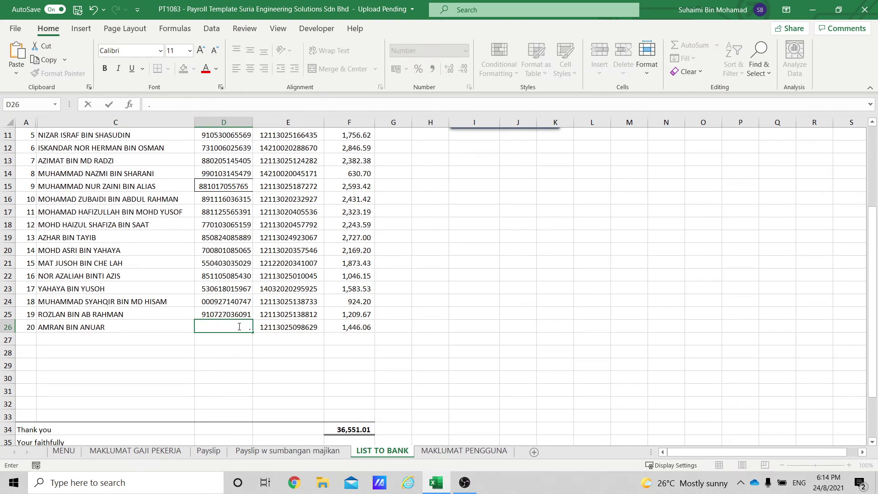
pyautogui.press('Return')
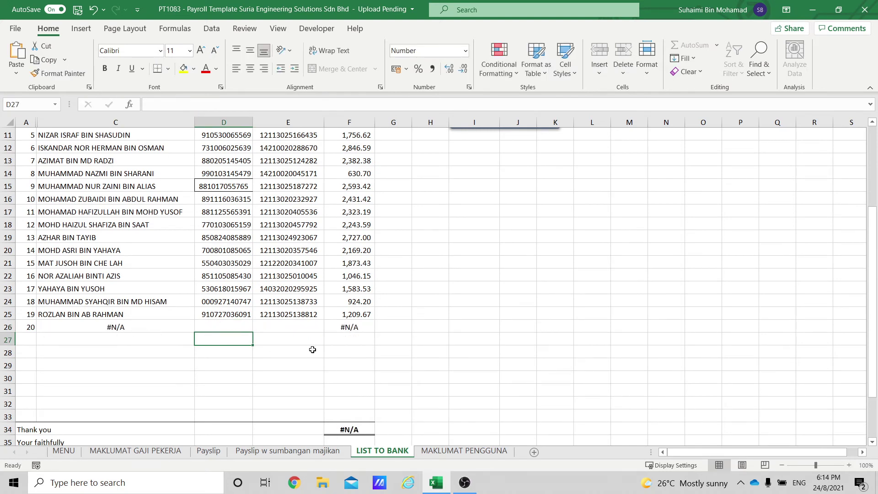
# Set the bank list's Pilih Bulan month in J4 to JUN.
pyautogui.scroll(4, 339, 343)
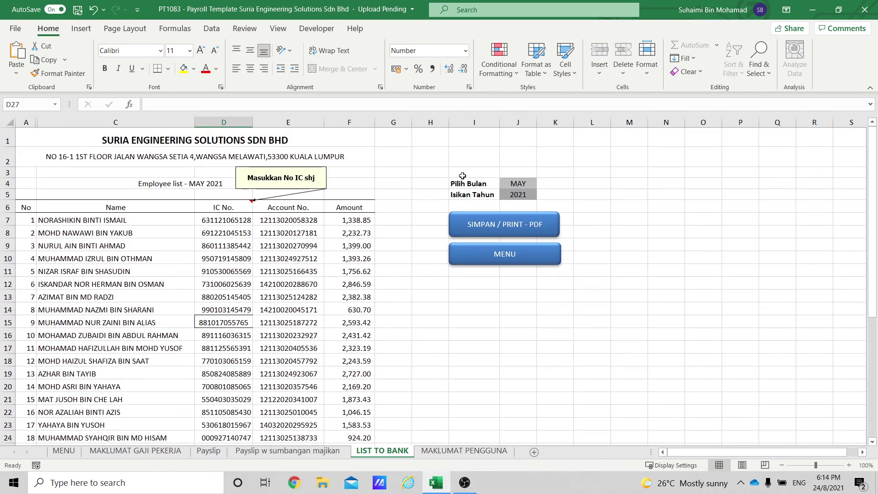
pyautogui.click(524, 184)
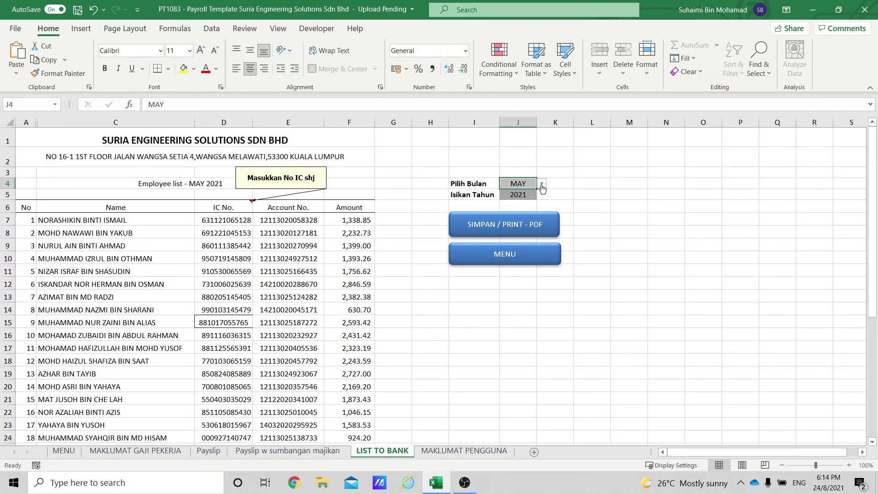
pyautogui.click(542, 187)
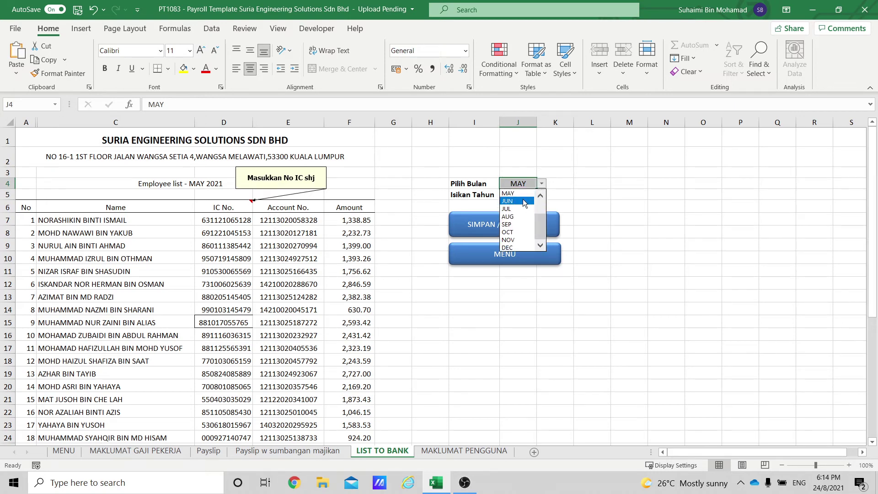
pyautogui.click(525, 204)
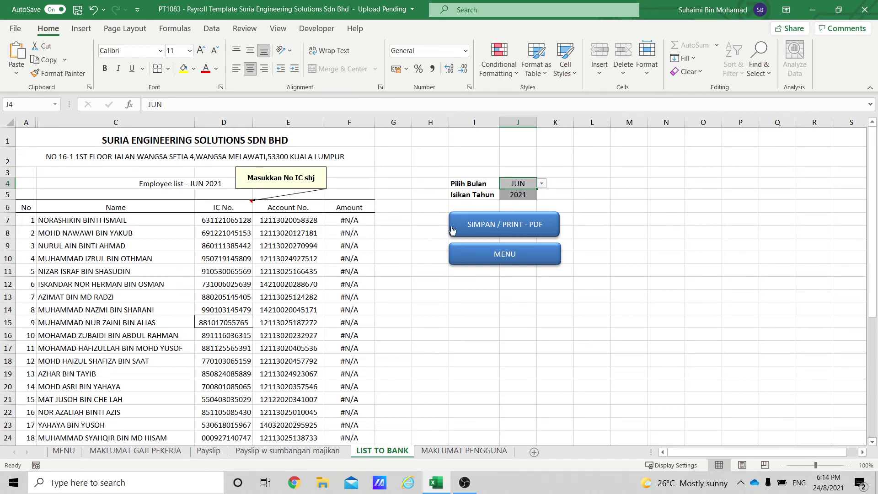
# Return to the employee salary record and set the BULAN of record 1 in D5 to AUG.
pyautogui.click(494, 263)
pyautogui.click(379, 270)
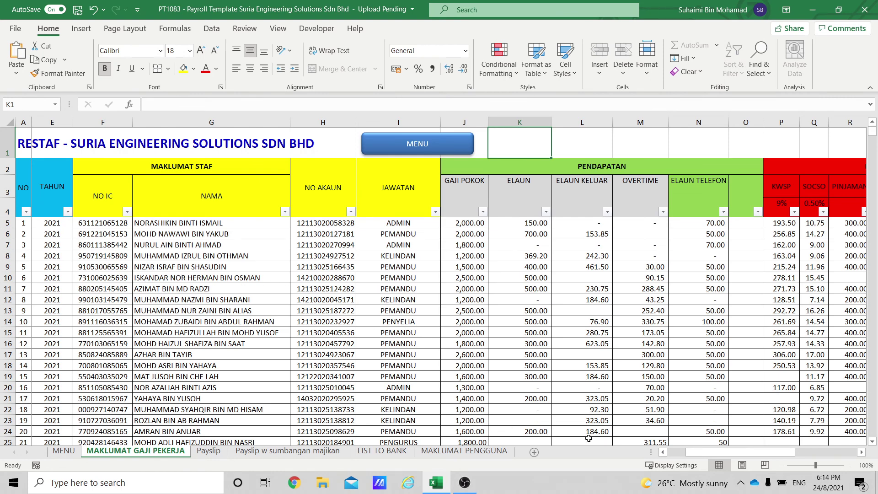
pyautogui.moveTo(737, 452); pyautogui.dragTo(719, 452)
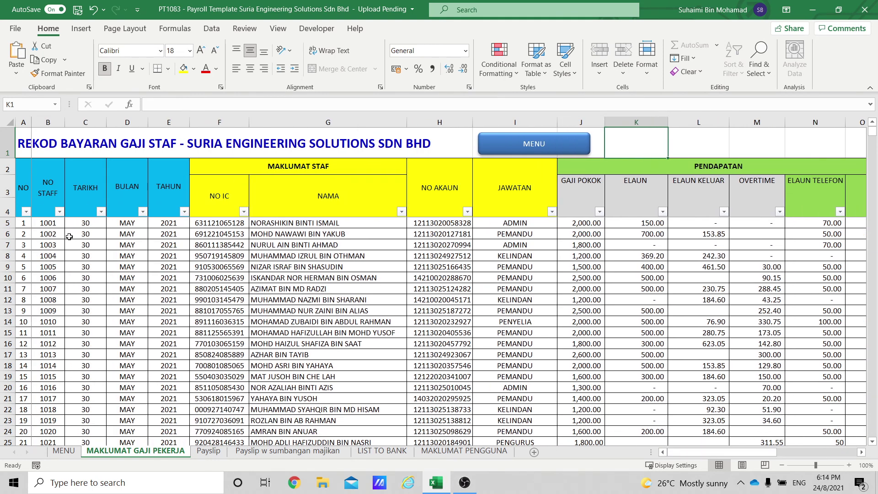
pyautogui.click(128, 223)
pyautogui.click(152, 223)
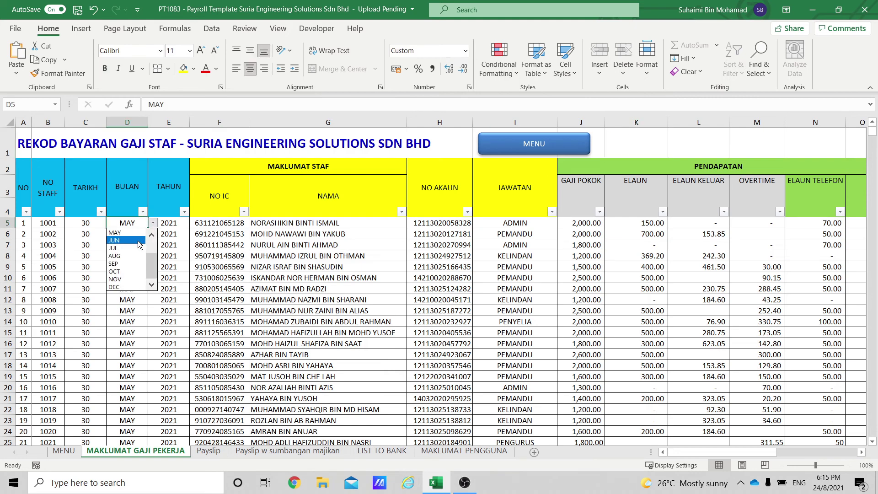
pyautogui.click(136, 258)
pyautogui.click(188, 265)
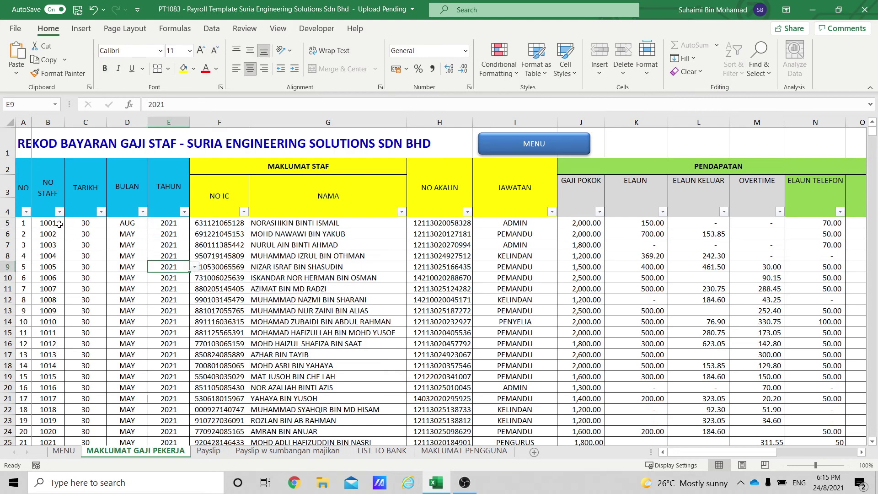
# Open the payslip with employer contributions, set its record number in H1 to 1, and return to the main menu sheet.
pyautogui.click(517, 151)
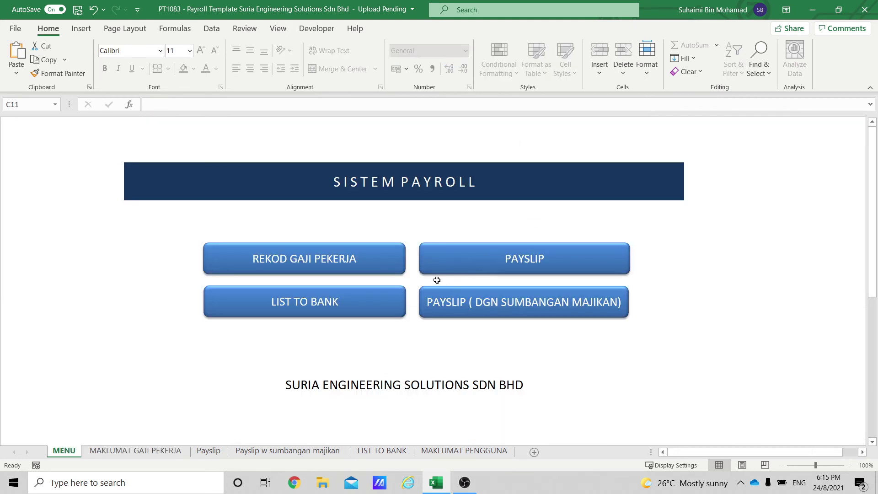
pyautogui.click(472, 303)
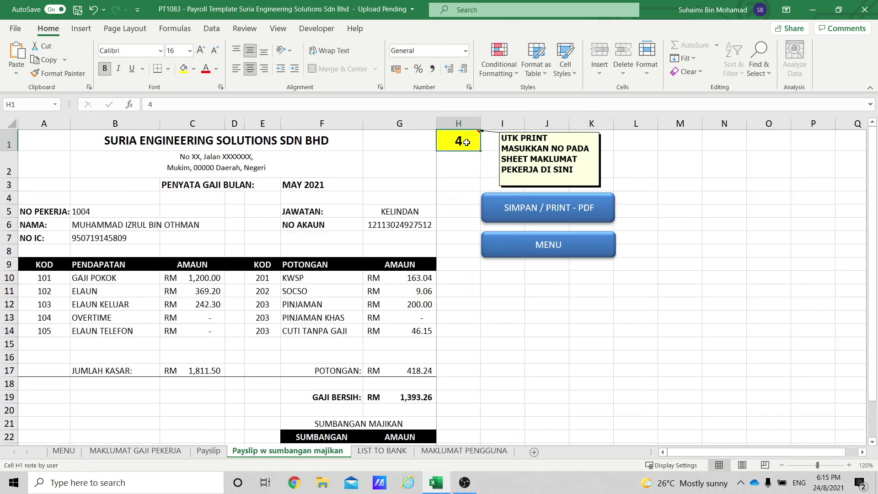
pyautogui.write('1')
pyautogui.press('Return')
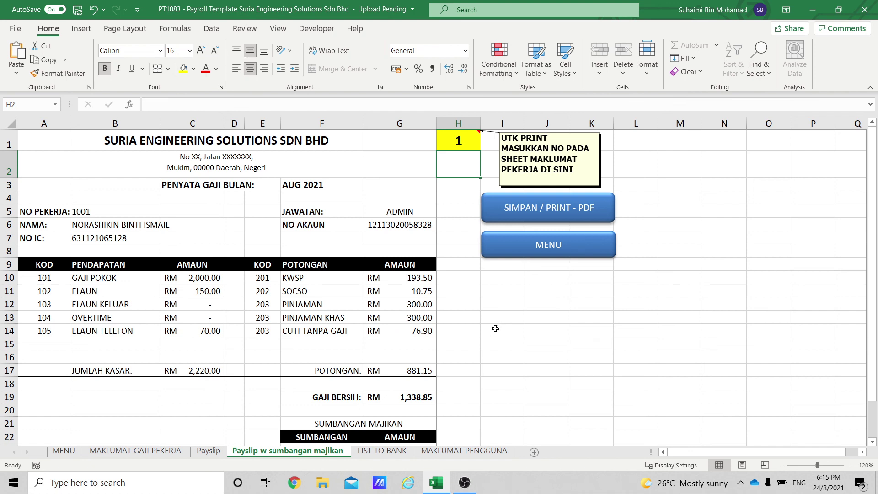
pyautogui.click(556, 251)
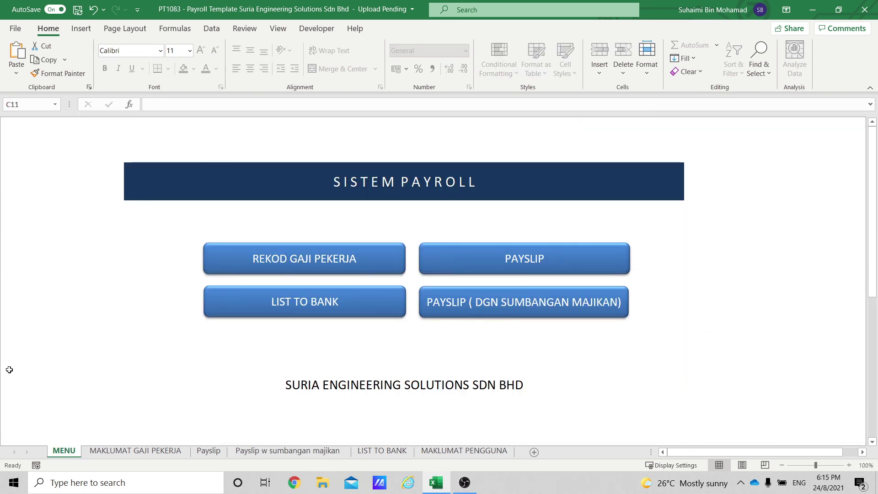